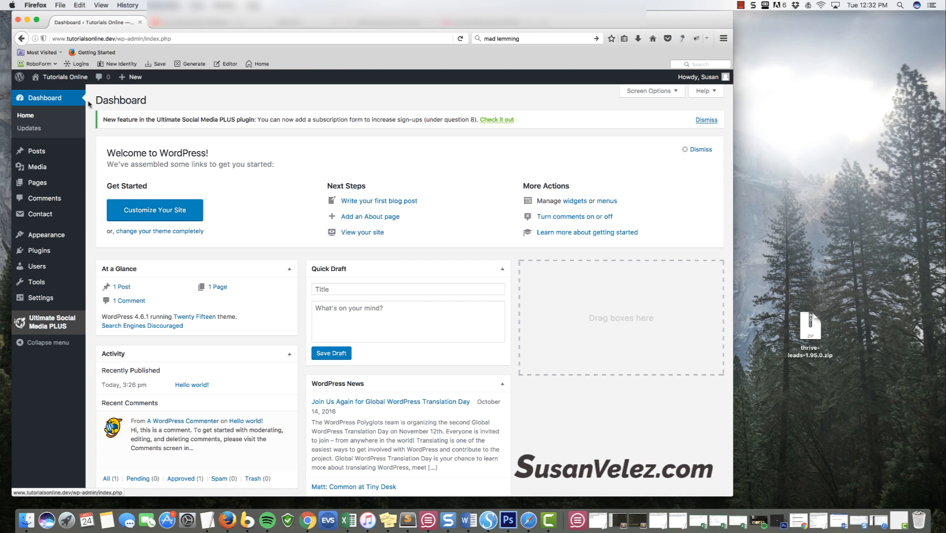
Upload the plugin file thrive-leads-1.95.0.zip from the Desktop, install it and activate it
mouse_move(52, 235)
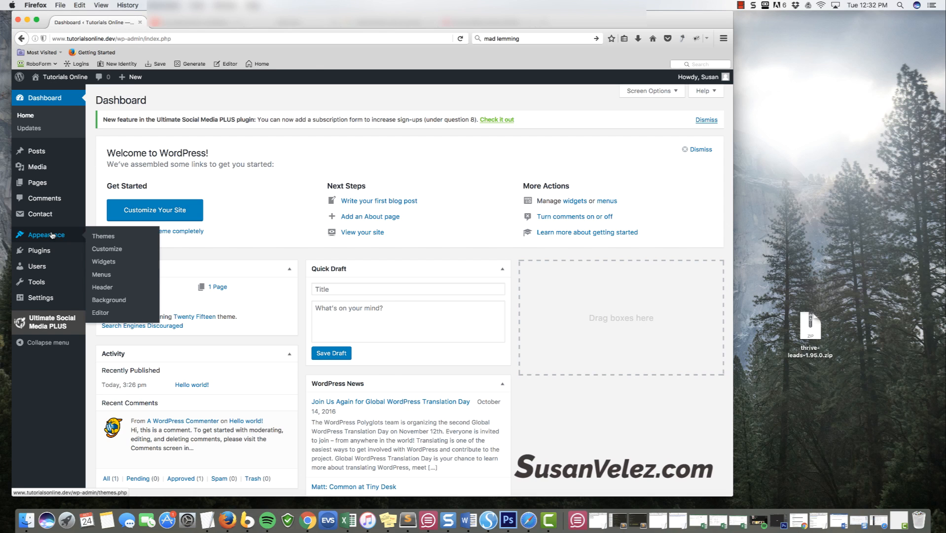
mouse_move(44, 251)
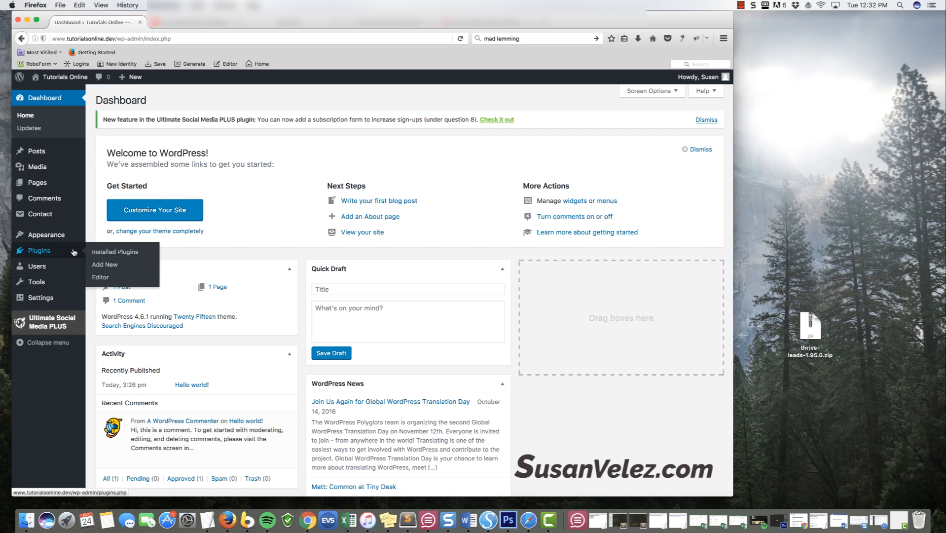
left_click(105, 262)
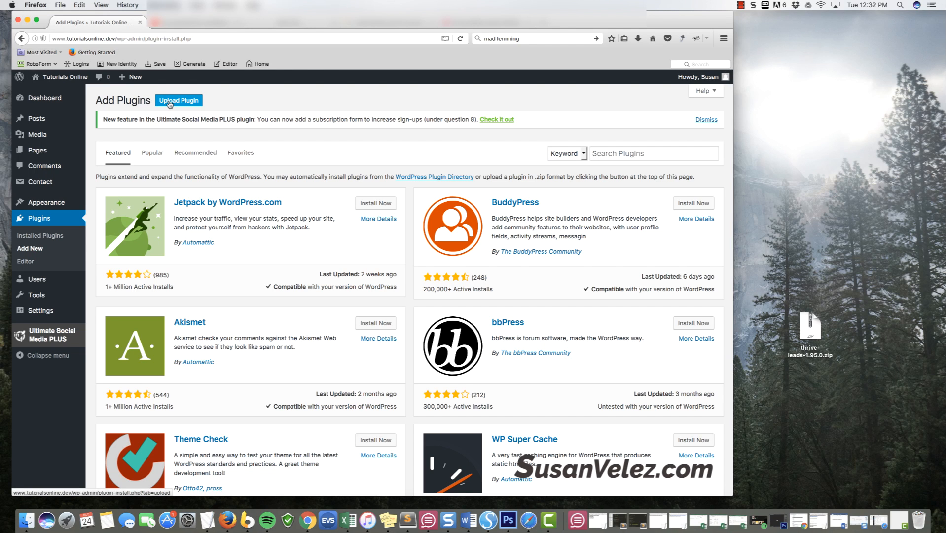
left_click(169, 102)
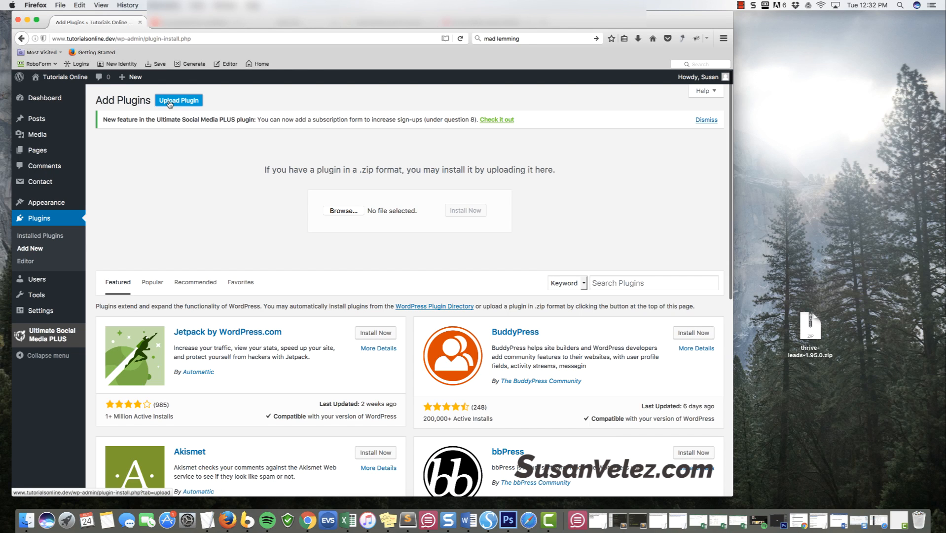
left_click(344, 211)
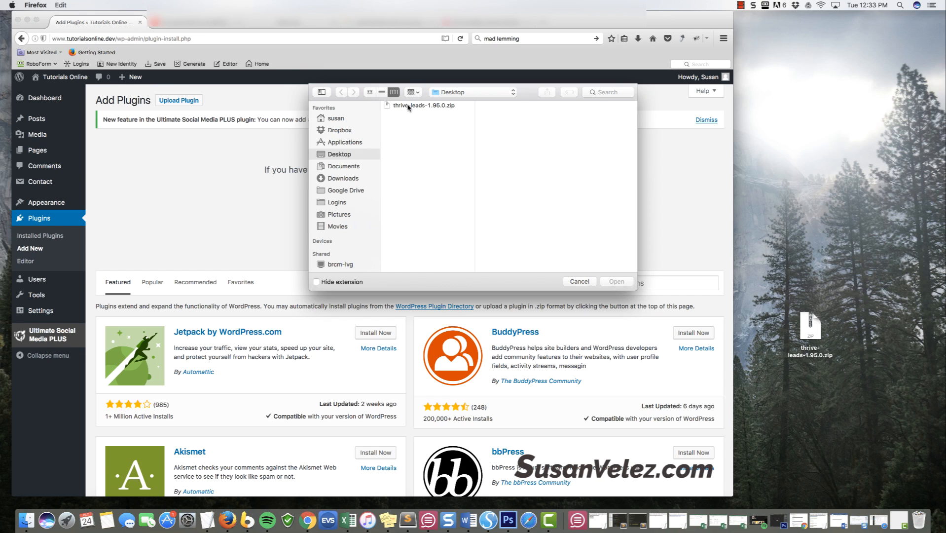
double_click(419, 106)
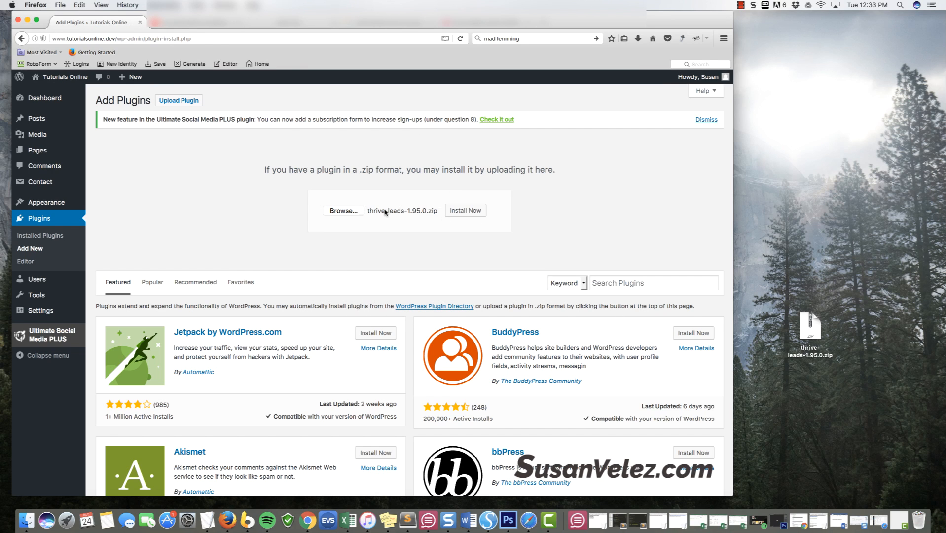
left_click(454, 211)
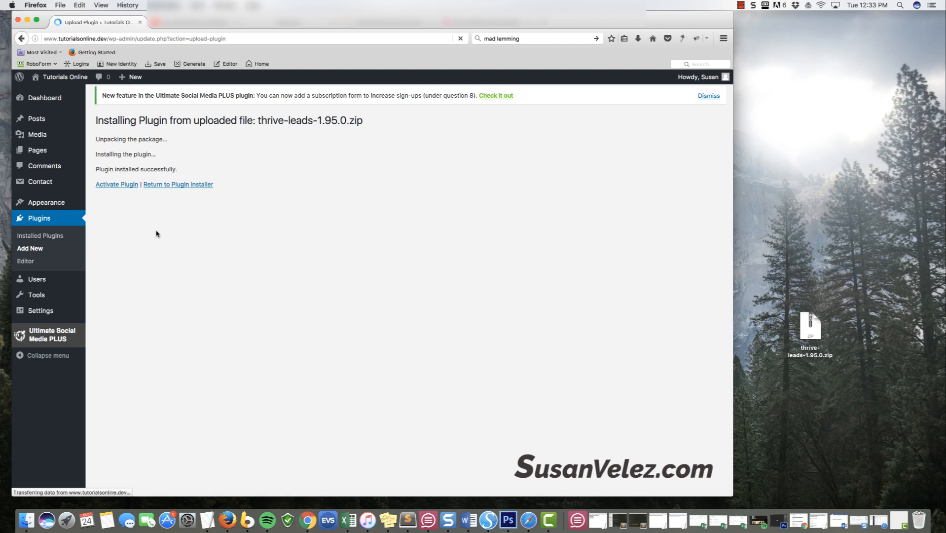
left_click(117, 185)
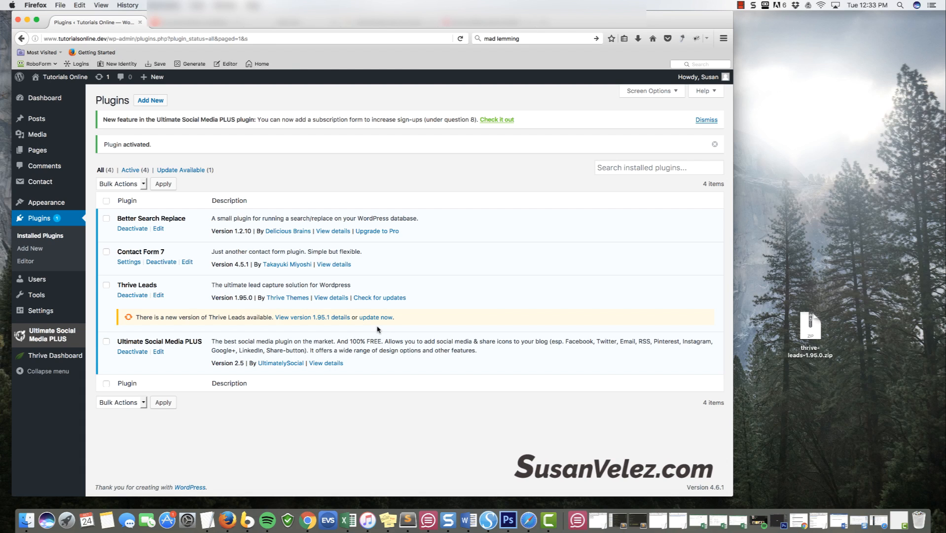
Review the changelog and description of Thrive Leads version 1.95.1, and update the plugin to that version
left_click(332, 318)
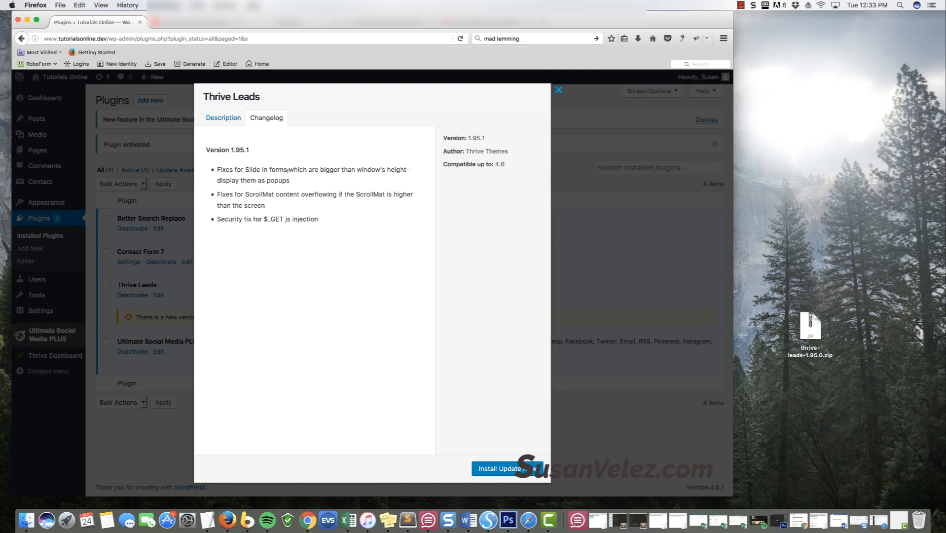
left_click(223, 118)
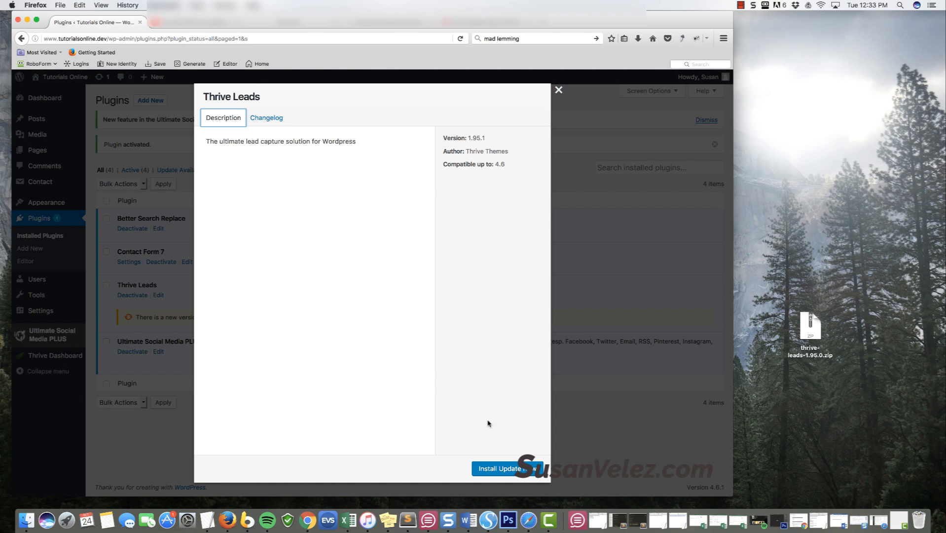
left_click(557, 90)
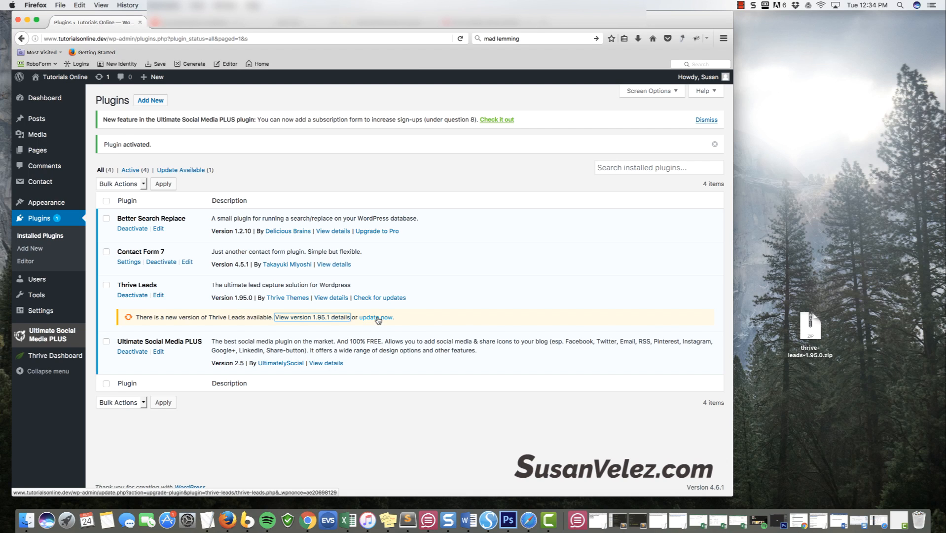
left_click(376, 318)
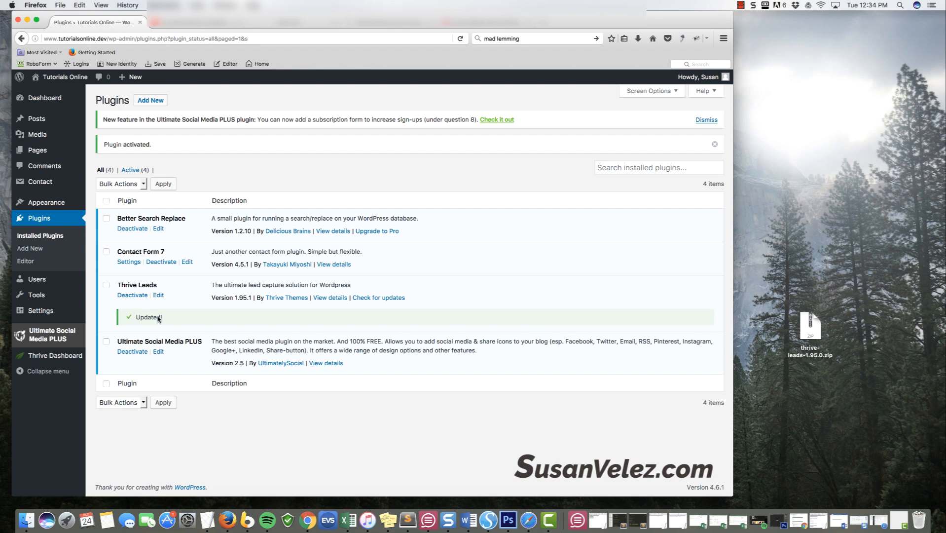
Browse the featured and popular plugins available to add, examining their ratings, active installs and compatibility
left_click(36, 250)
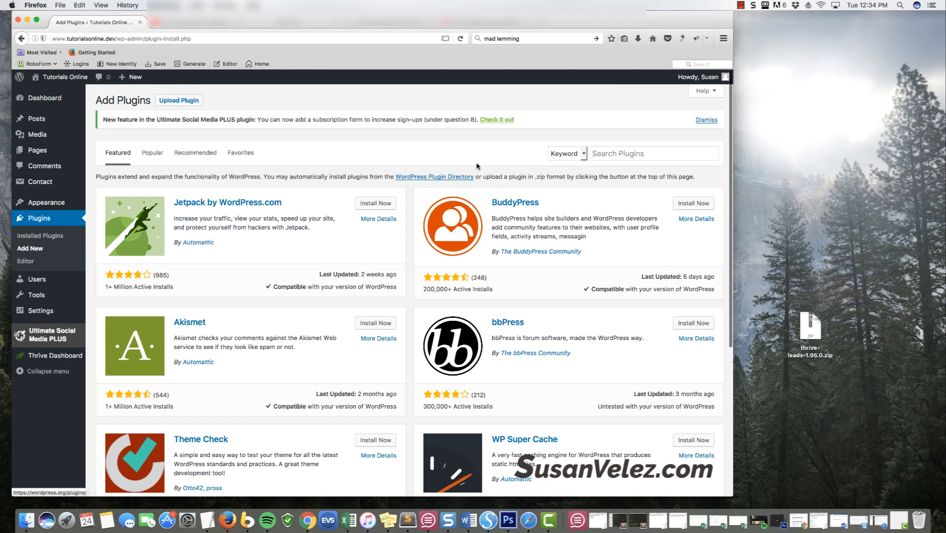
left_click(596, 153)
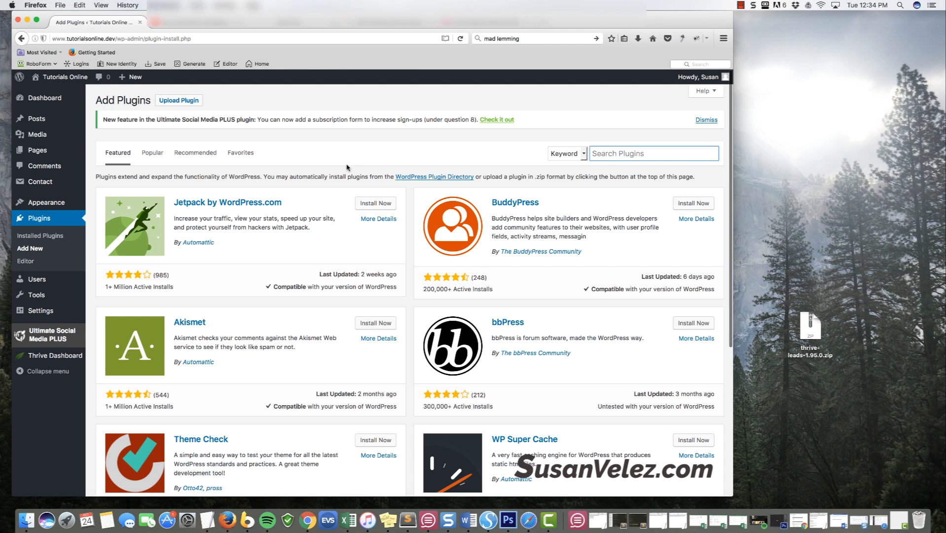
scroll(226, 195, "down", 5)
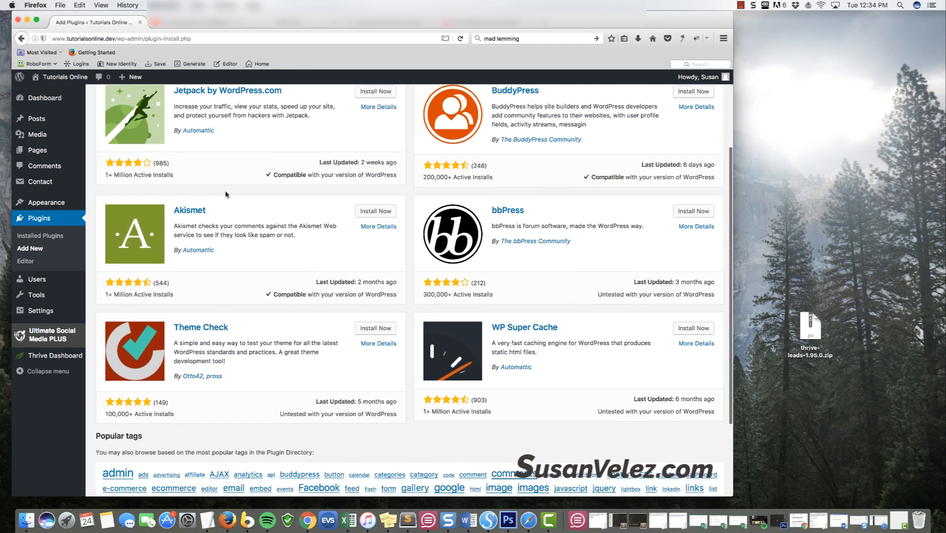
scroll(226, 194, "up", 5)
left_click(156, 156)
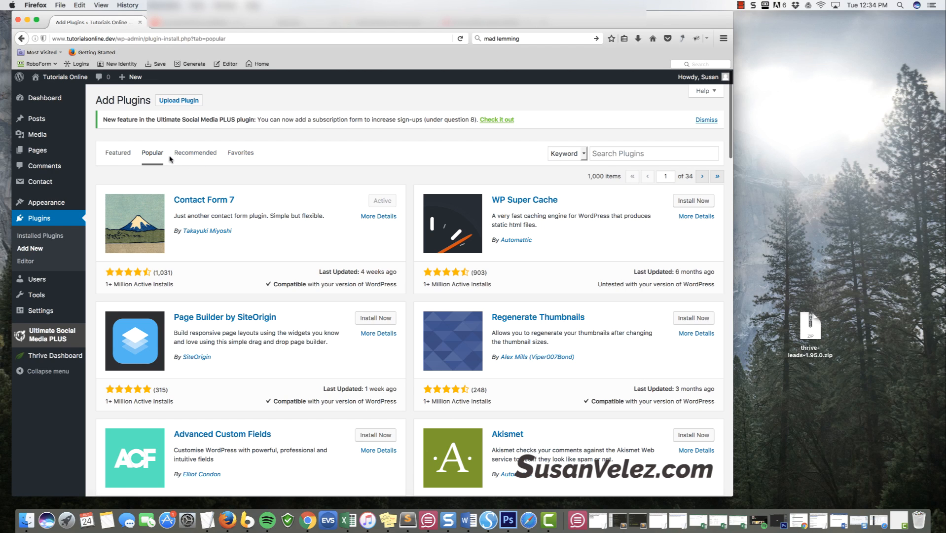
scroll(277, 174, "down", 10)
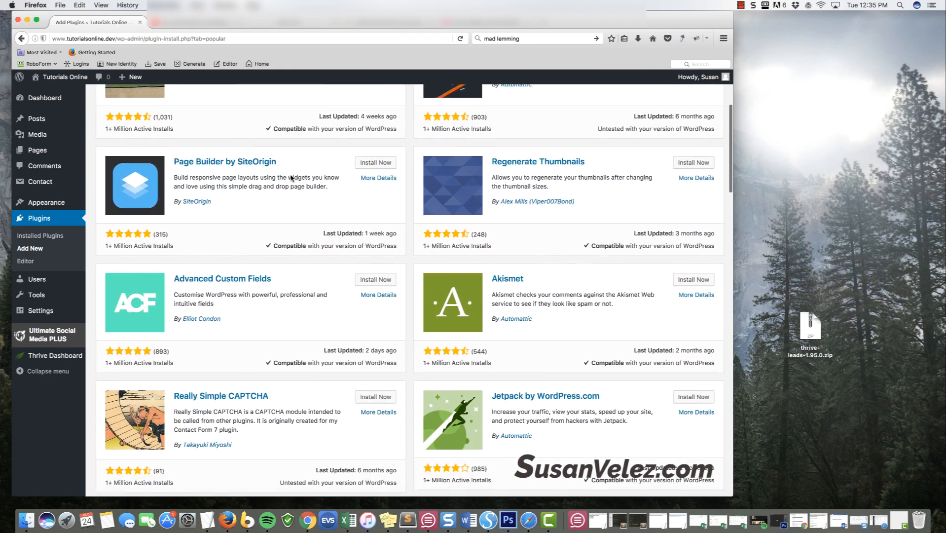
scroll(292, 179, "down", 10)
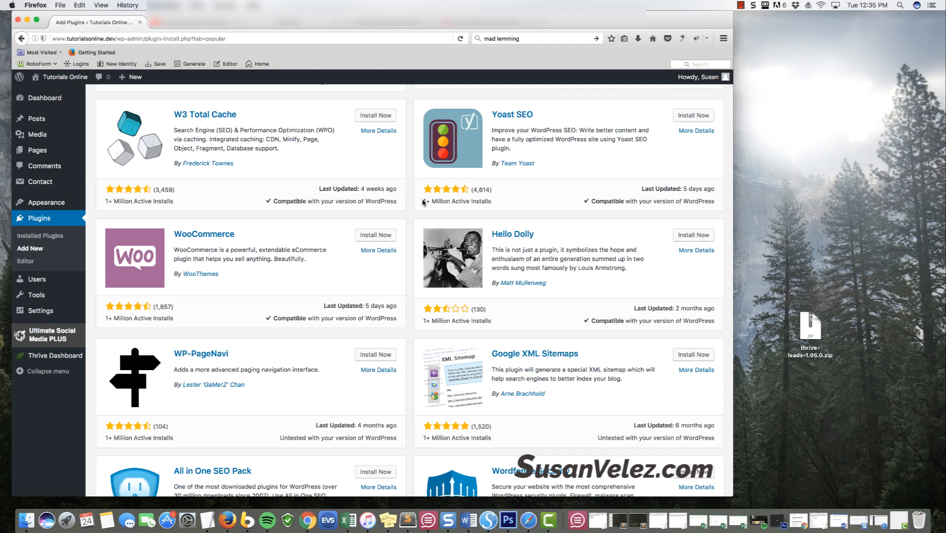
left_click_drag(423, 200, 488, 203)
left_click(494, 203)
scroll(558, 208, "up", 1)
scroll(580, 223, "down", 2)
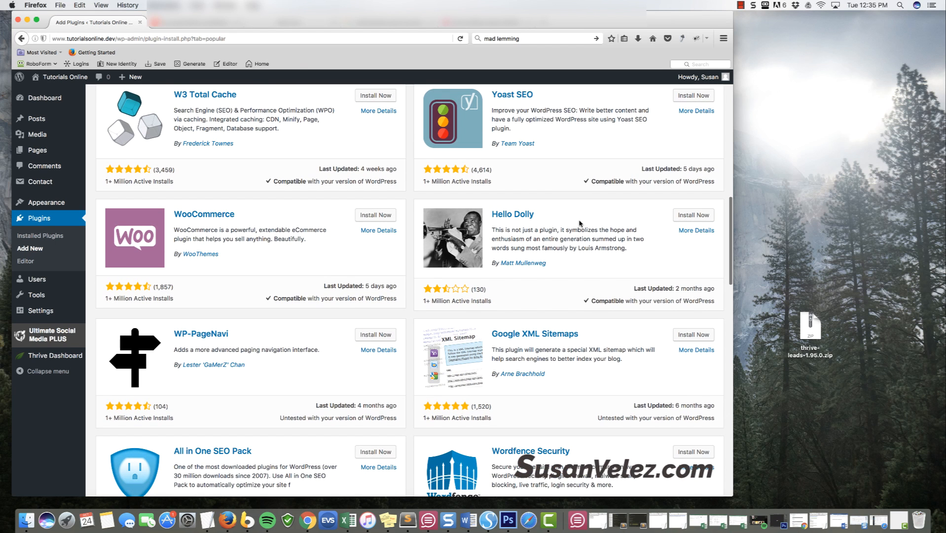
scroll(578, 225, "up", 5)
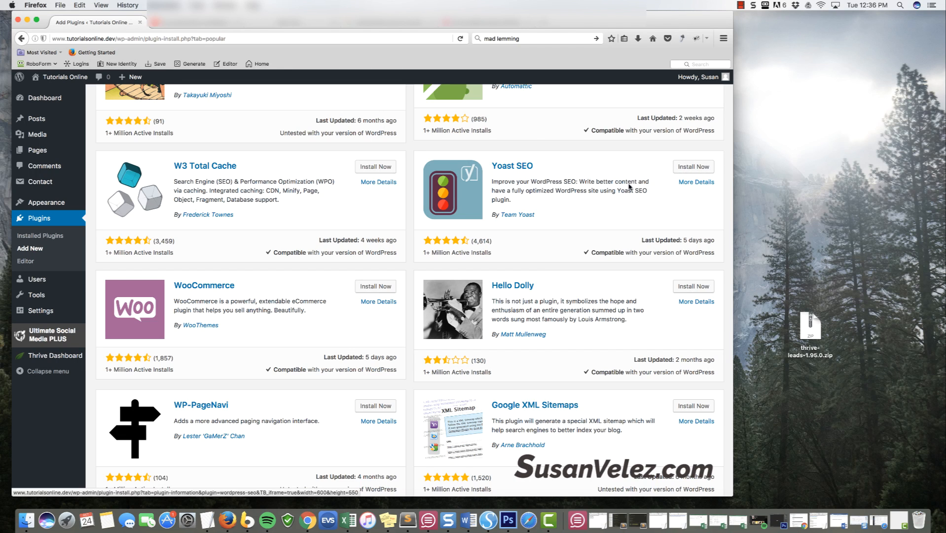
Examine the Yoast SEO plugin's details, including its description, installation instructions, screenshots and reviews
left_click(696, 182)
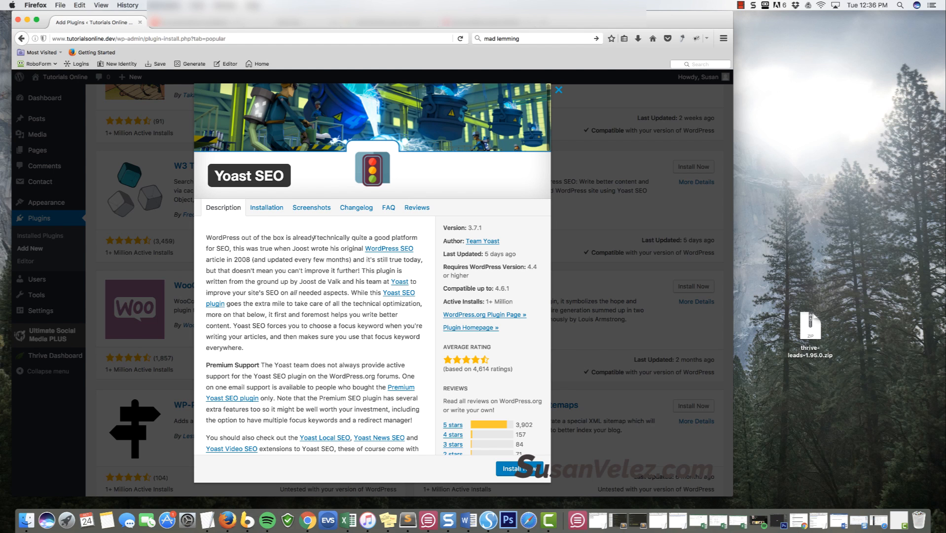
left_click(269, 209)
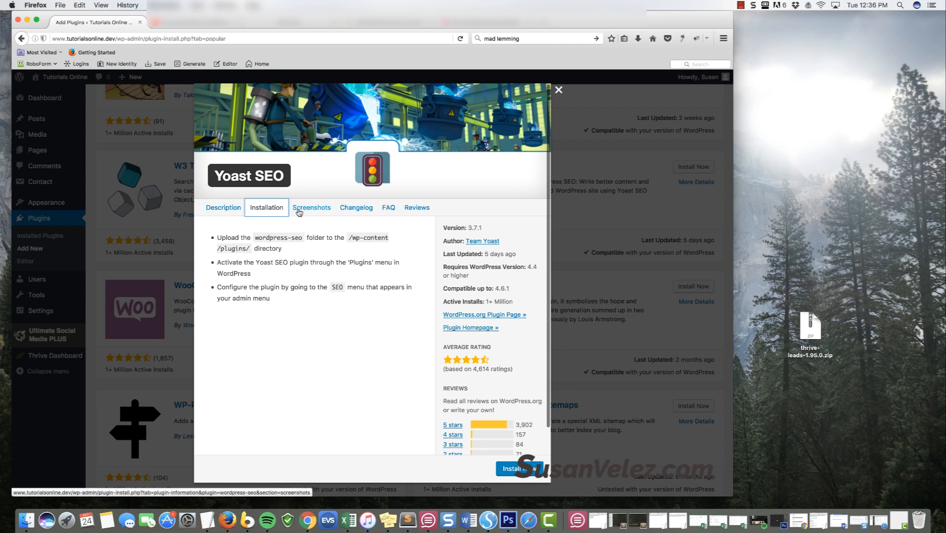
left_click(298, 211)
scroll(346, 269, "down", 10)
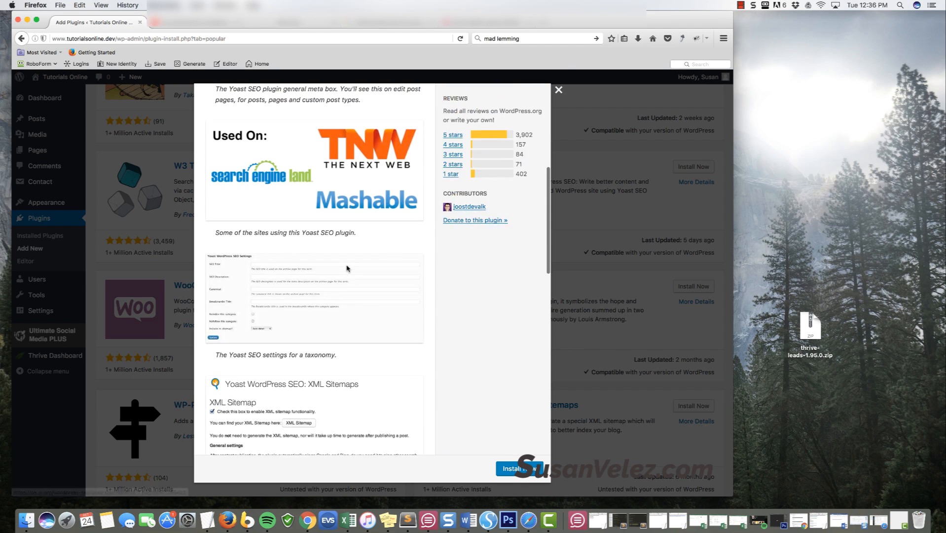
scroll(346, 268, "up", 10)
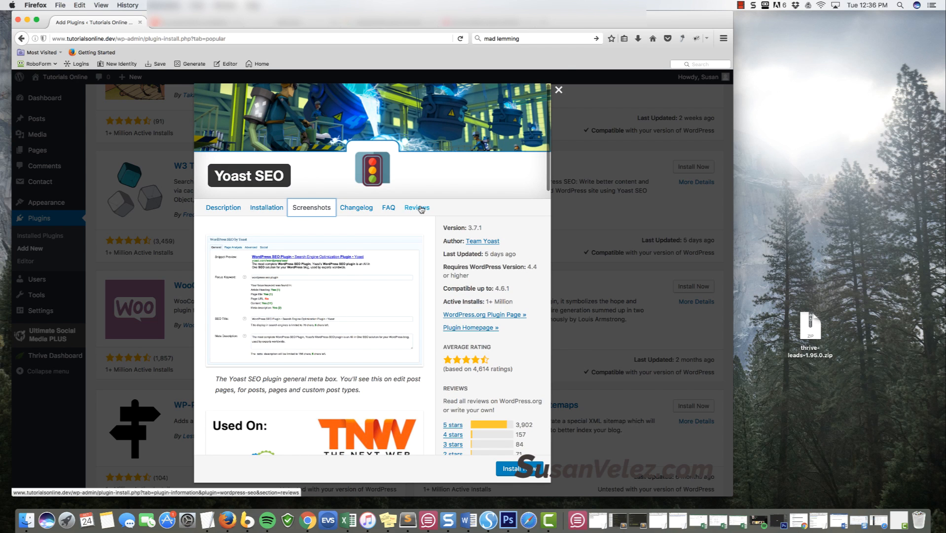
left_click(419, 208)
scroll(386, 277, "down", 1)
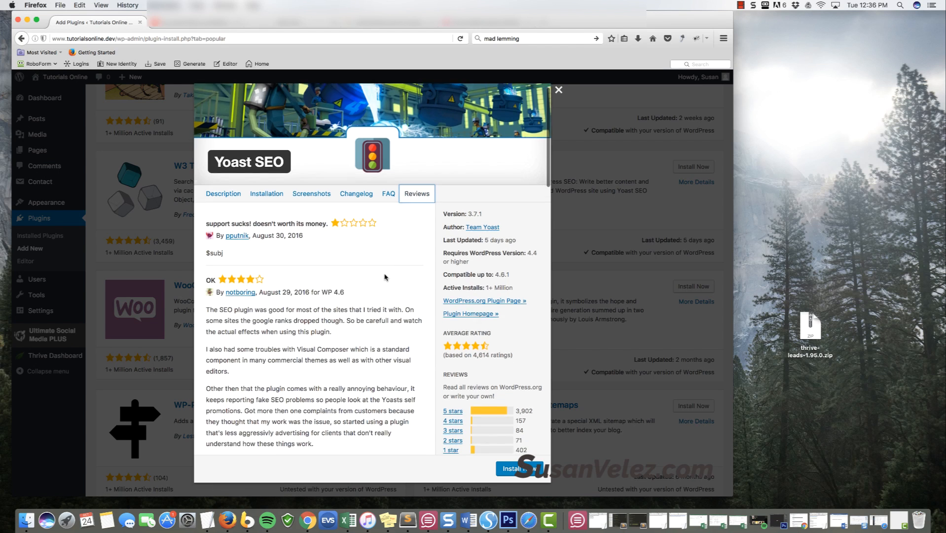
scroll(385, 277, "down", 6)
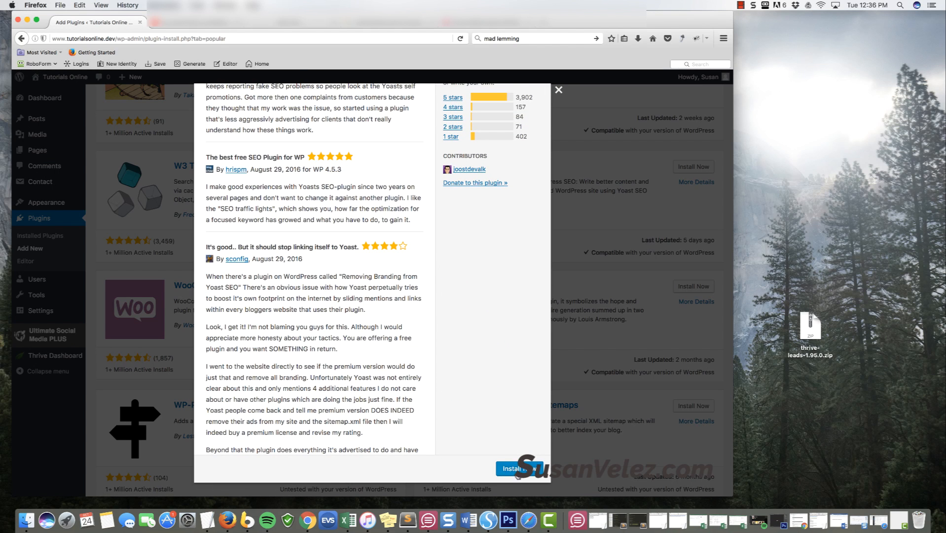
left_click(559, 89)
Install and activate the Yoast SEO plugin, and check where plugin settings appear in the admin menu
left_click(687, 167)
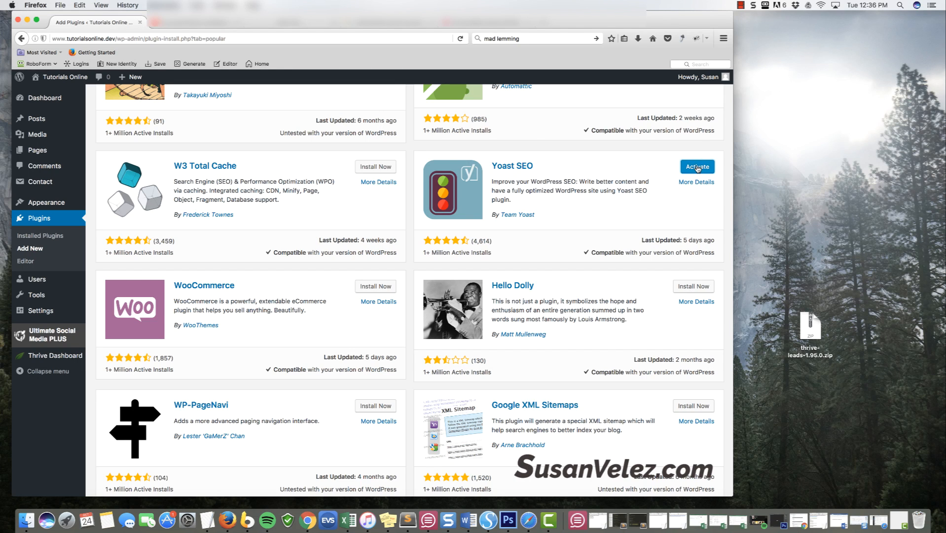
left_click(698, 167)
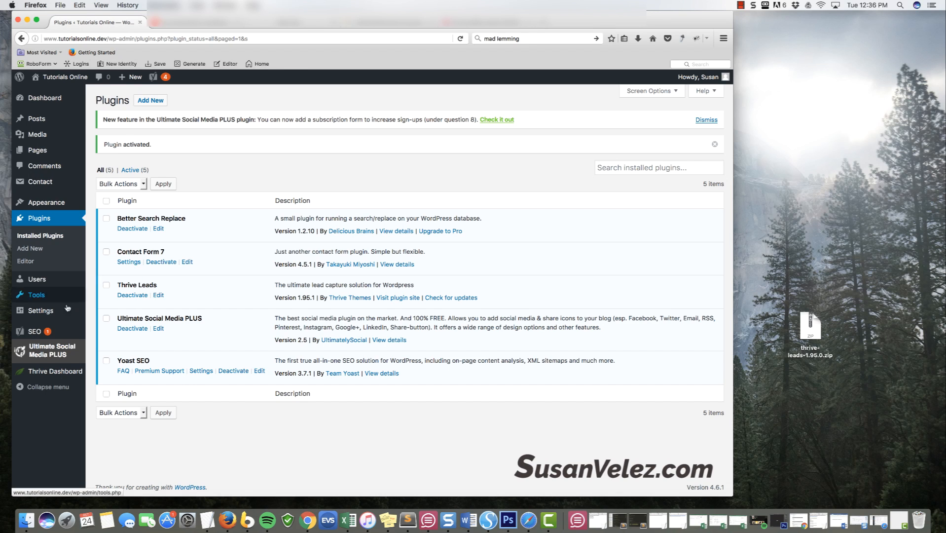
mouse_move(60, 312)
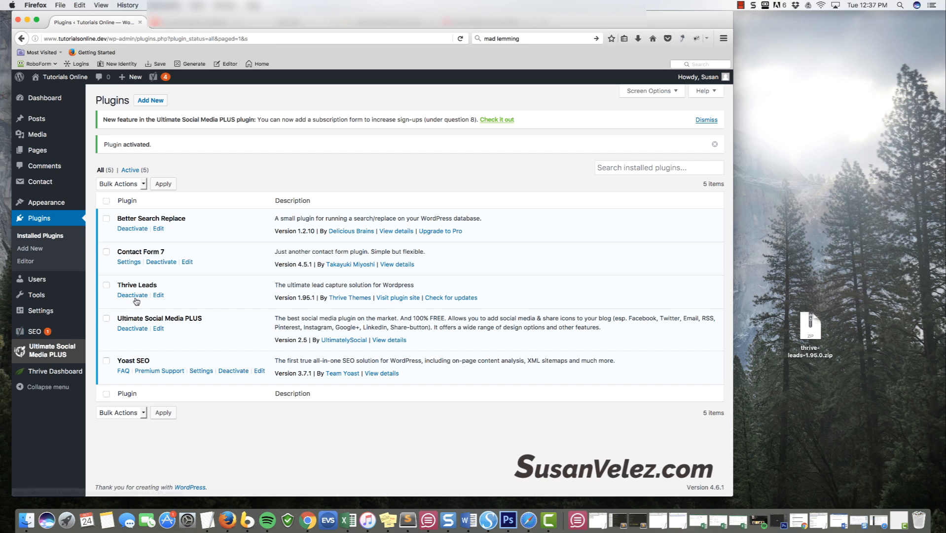
mouse_move(71, 371)
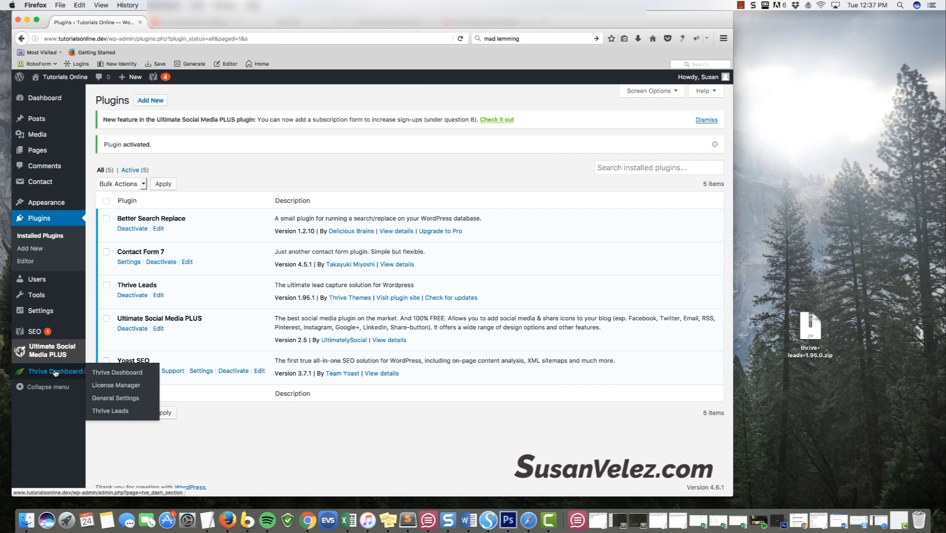
mouse_move(36, 376)
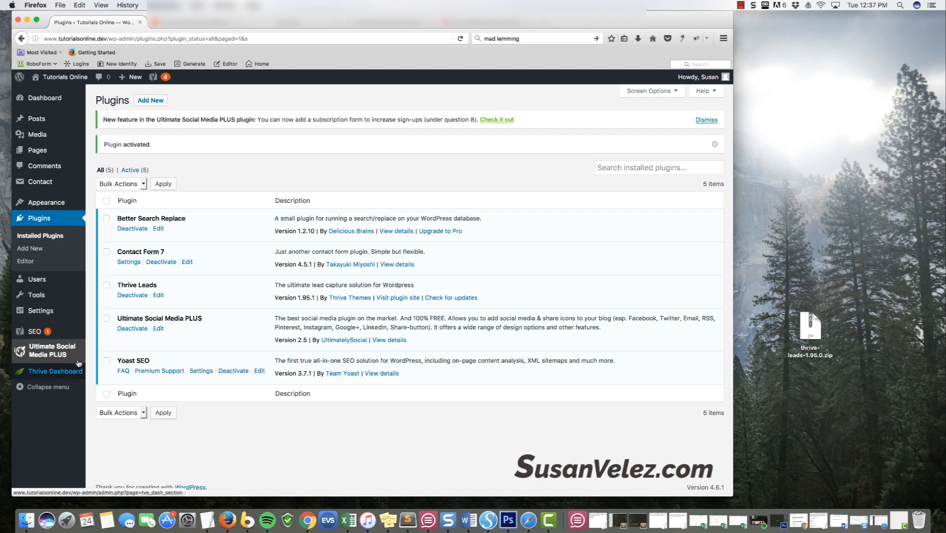
Deactivate the Better Search Replace plugin in the installed plugins list and delete it with its data
left_click(43, 236)
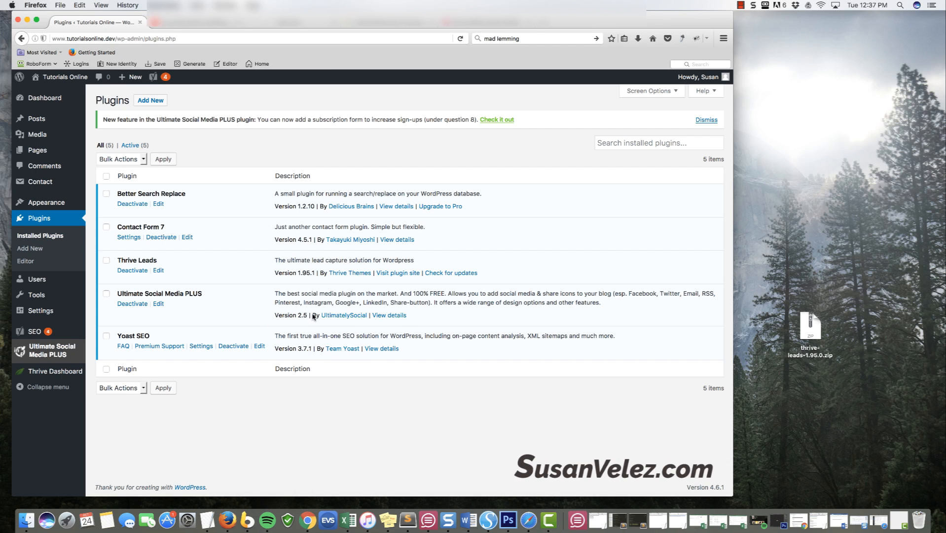
left_click_drag(314, 316, 322, 317)
left_click(132, 204)
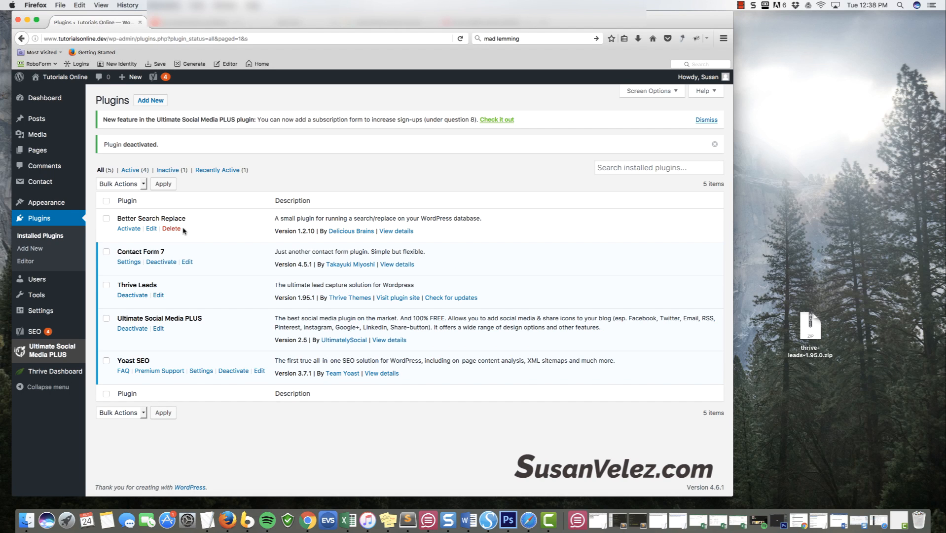
left_click(171, 229)
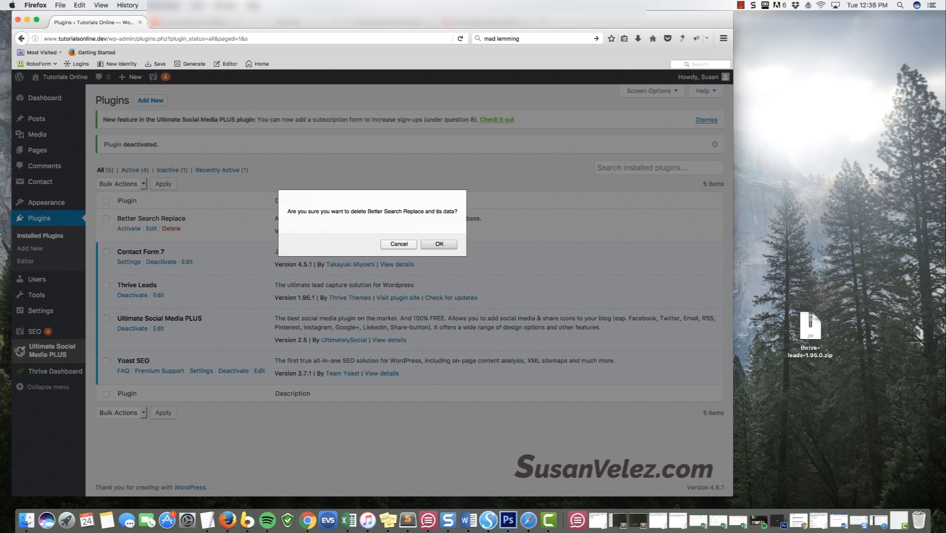
left_click(439, 244)
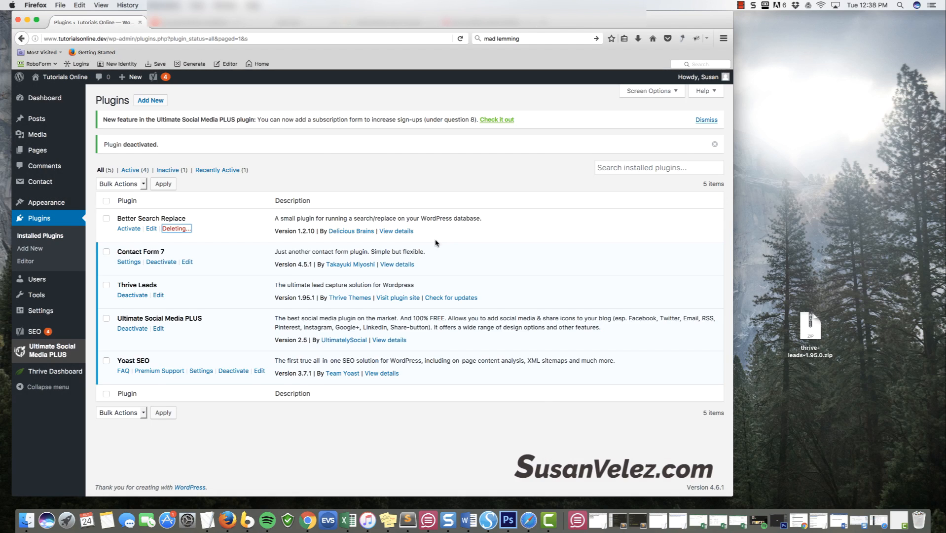